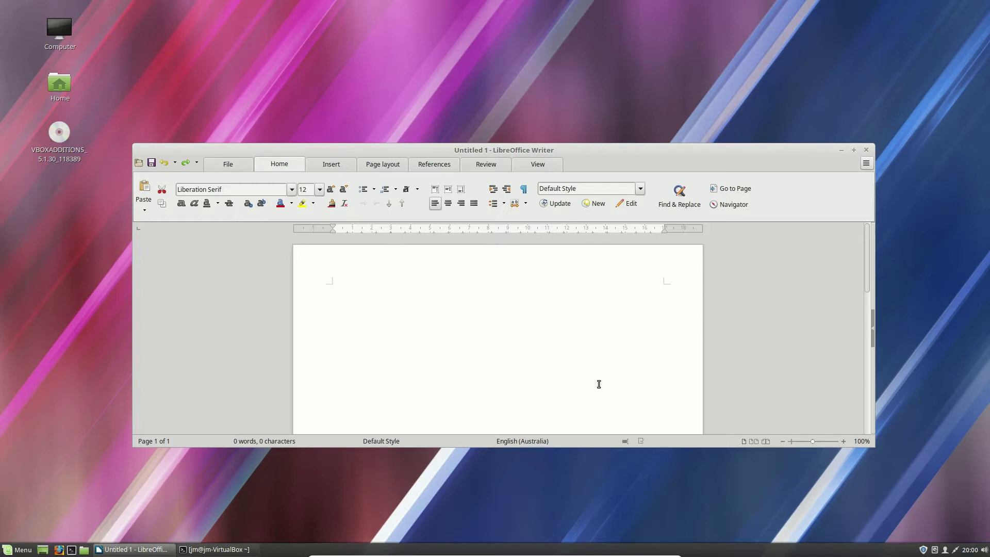
Move the Writer window and browse its Insert, Page Layout, References and Home tabs.
left_click_drag(500, 151, 526, 119)
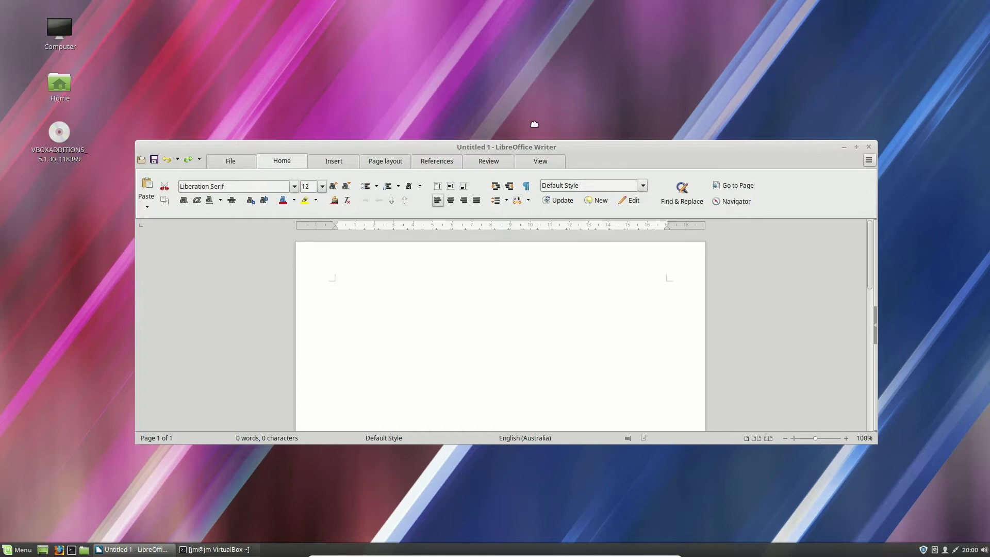
left_click(356, 130)
left_click(411, 131)
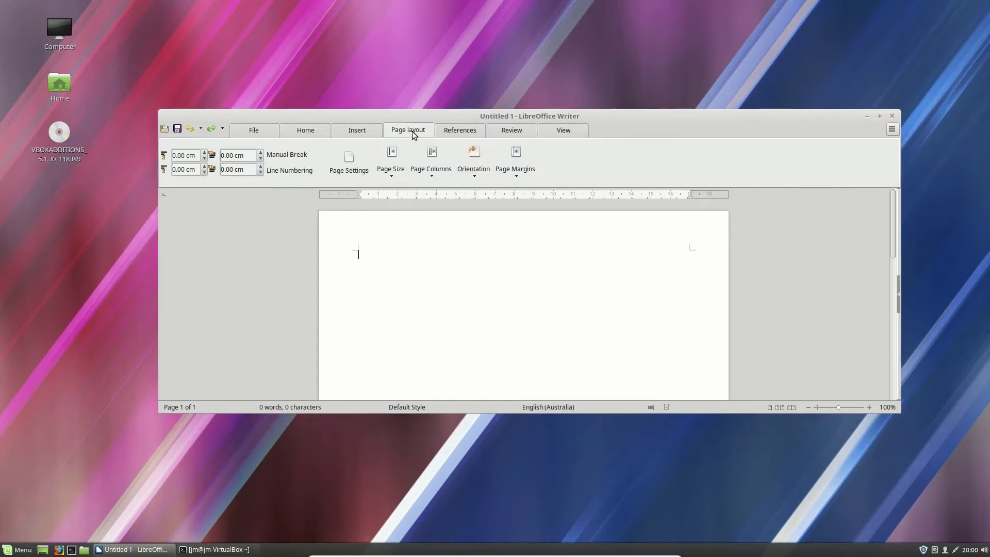
left_click(461, 130)
left_click(407, 131)
left_click(357, 130)
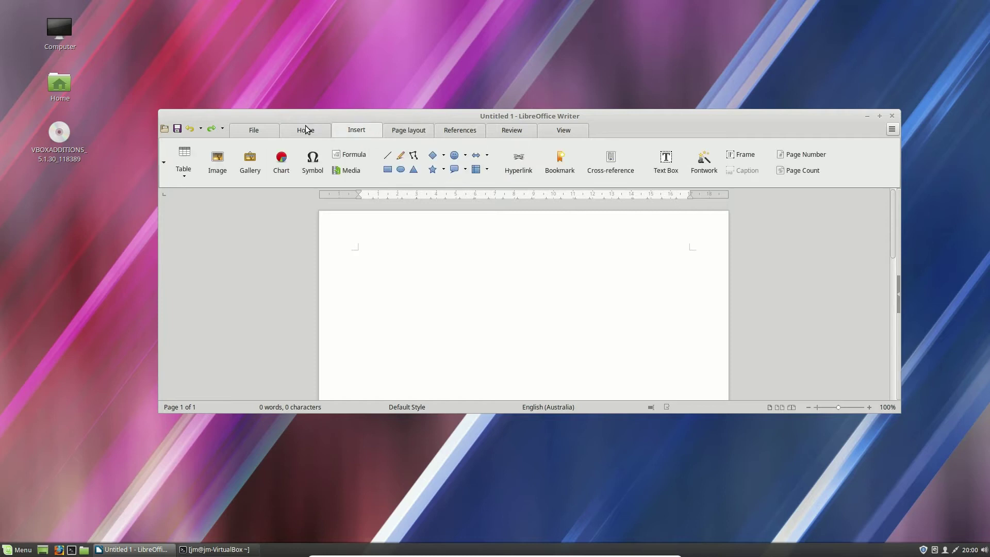
left_click(305, 131)
left_click(344, 132)
Add ppa:libreoffice/ppa with sudo add-apt-repository and confirm the continue prompt.
left_click(226, 550)
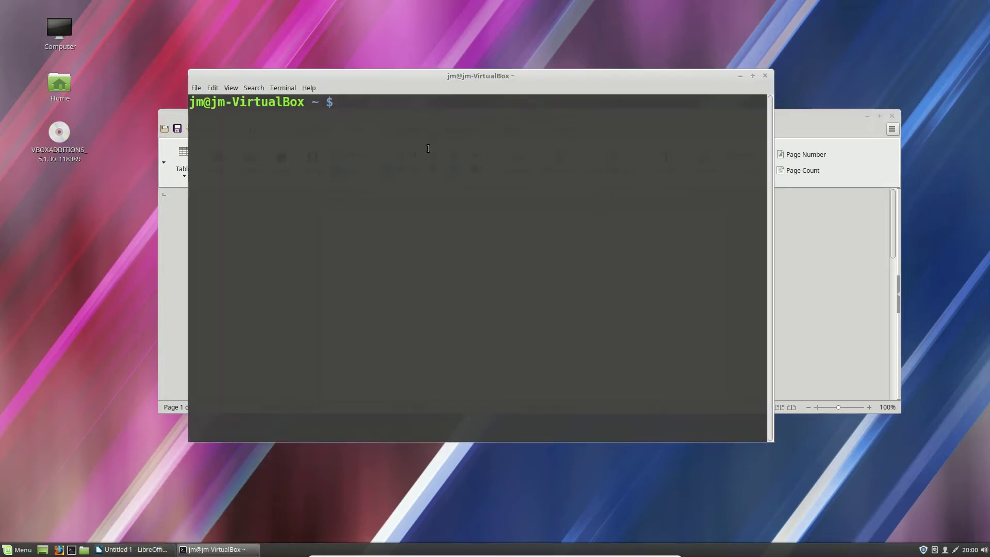
left_click_drag(470, 82, 522, 109)
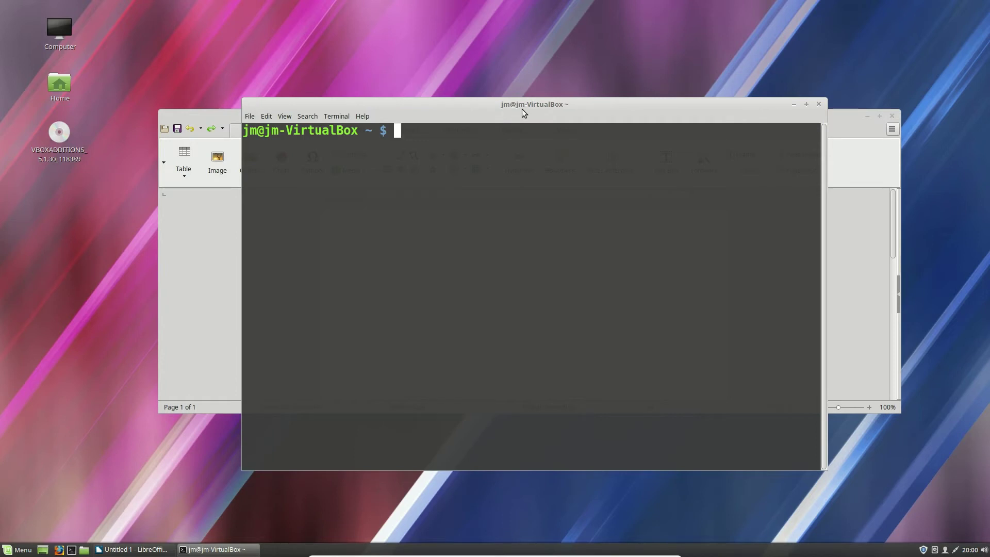
key("Up")
key("Up")
key("Up")
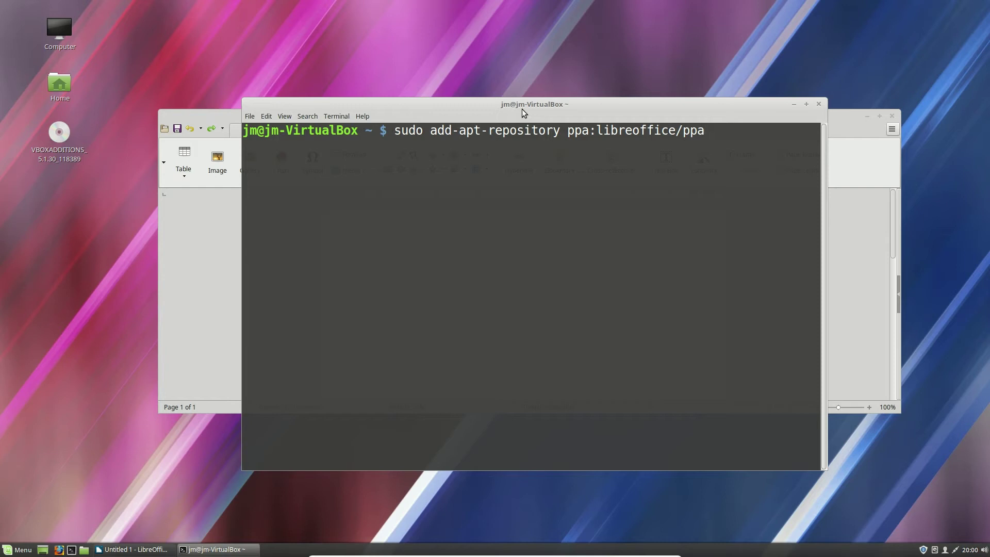
key("Return")
key("Return")
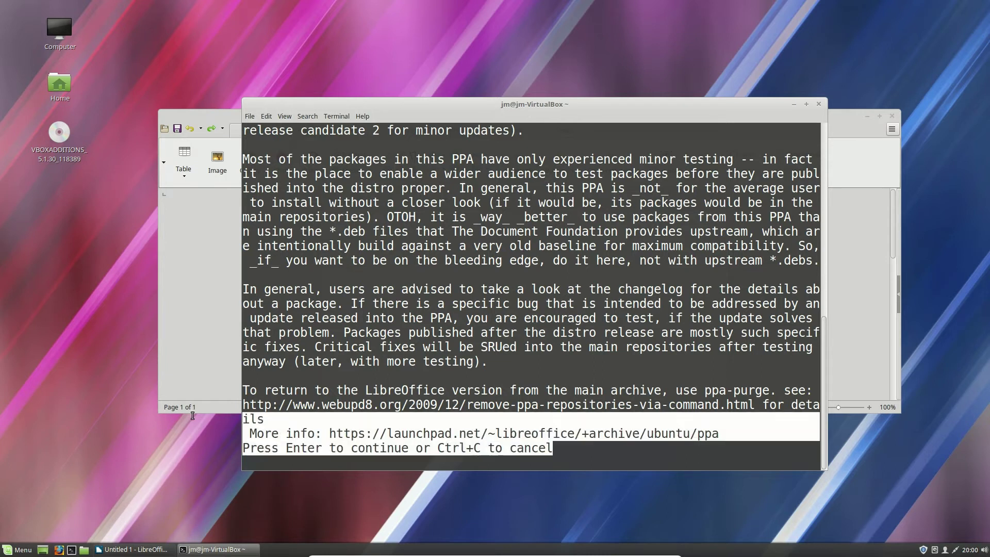
left_click_drag(554, 449, 201, 429)
left_click(532, 450)
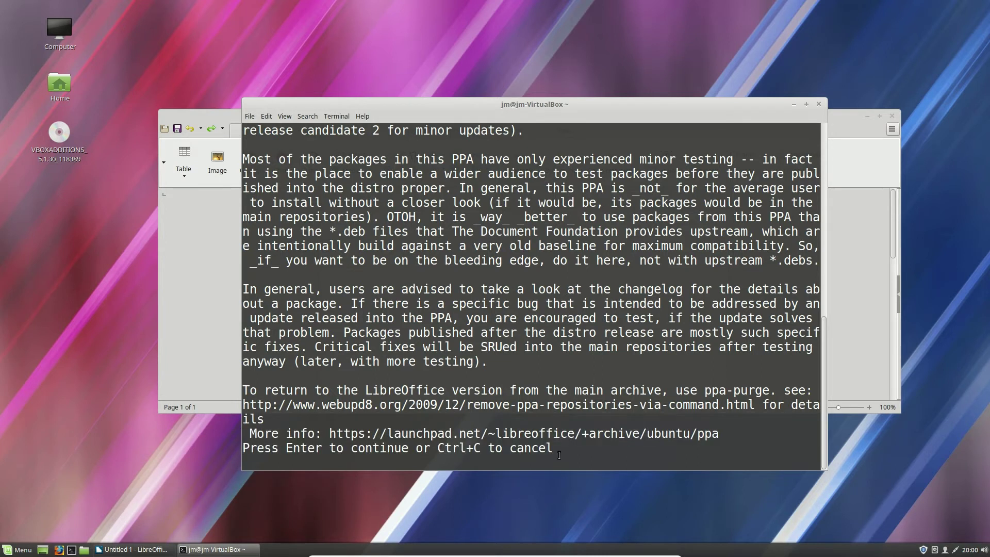
key("Return")
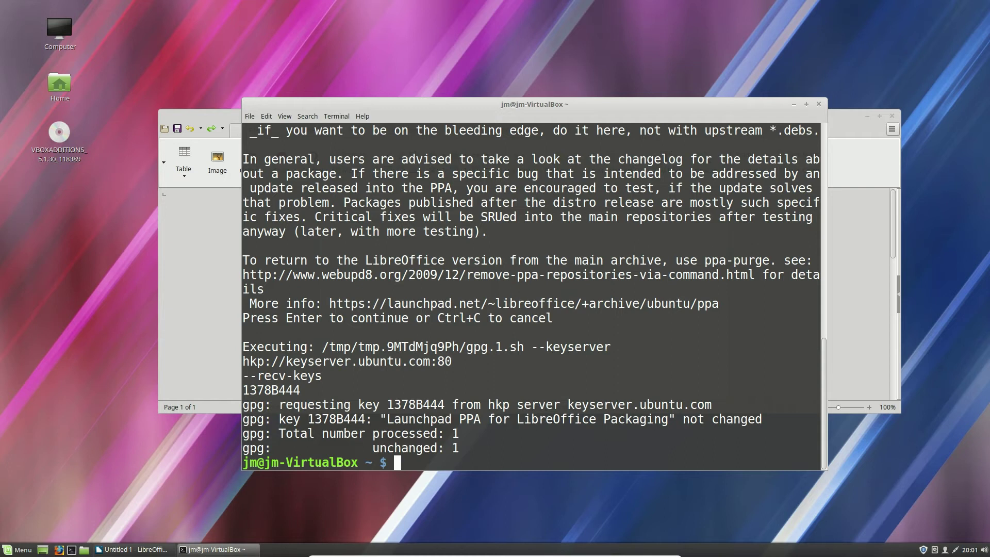
Run sudo apt update, then recall 'sudo apt install libreoffice' from history.
key("Up")
key("Up")
key("Up")
key("Up")
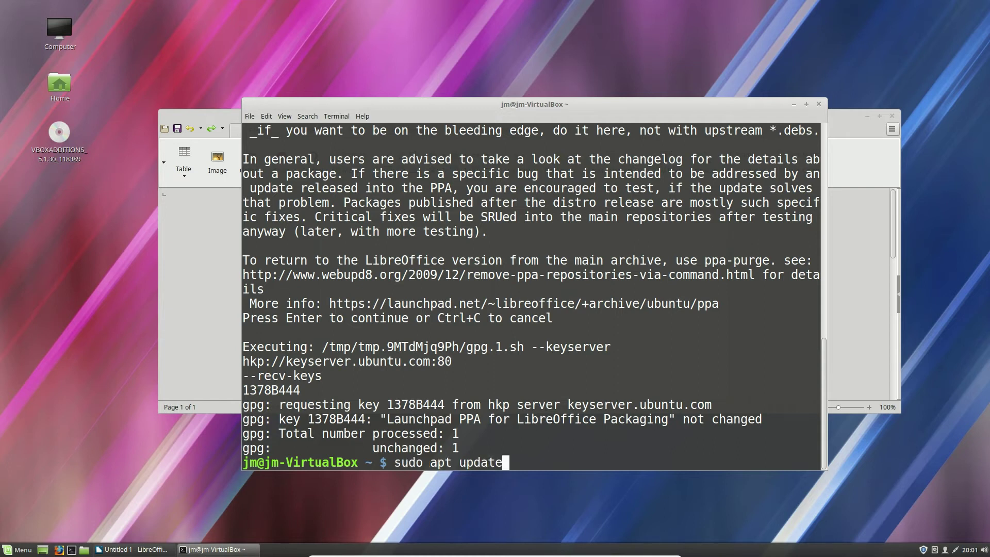
key("Return")
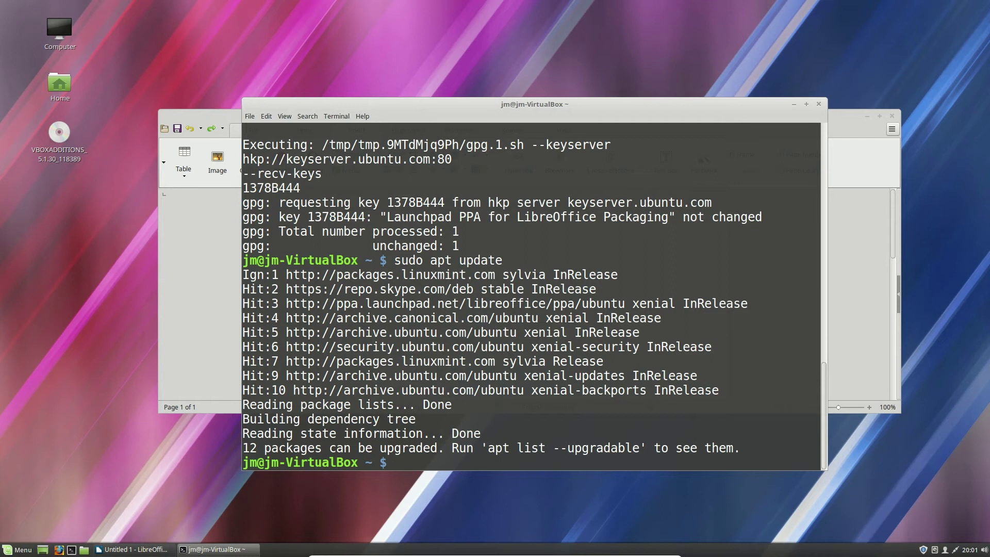
key("Up")
key("Up")
key("Up")
key("Up")
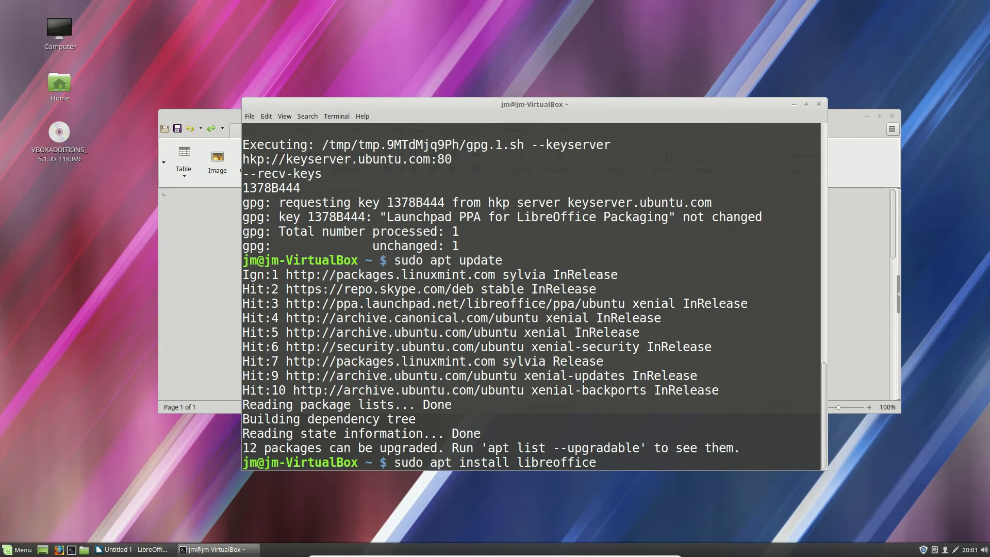
Run sudo apt install libreoffice (already 6.0.1), minimise the terminal and open the Mint Menu.
key("Return")
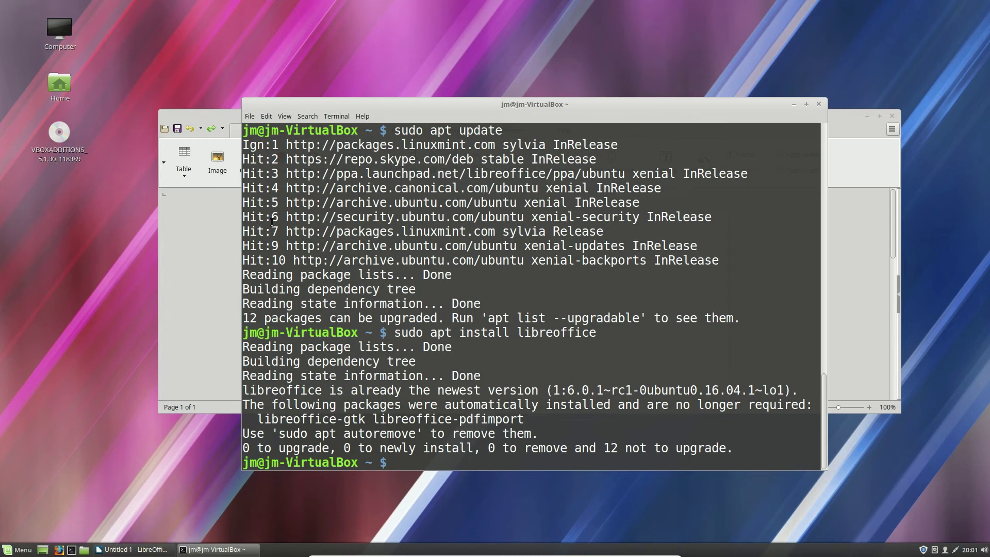
left_click(794, 105)
key("super")
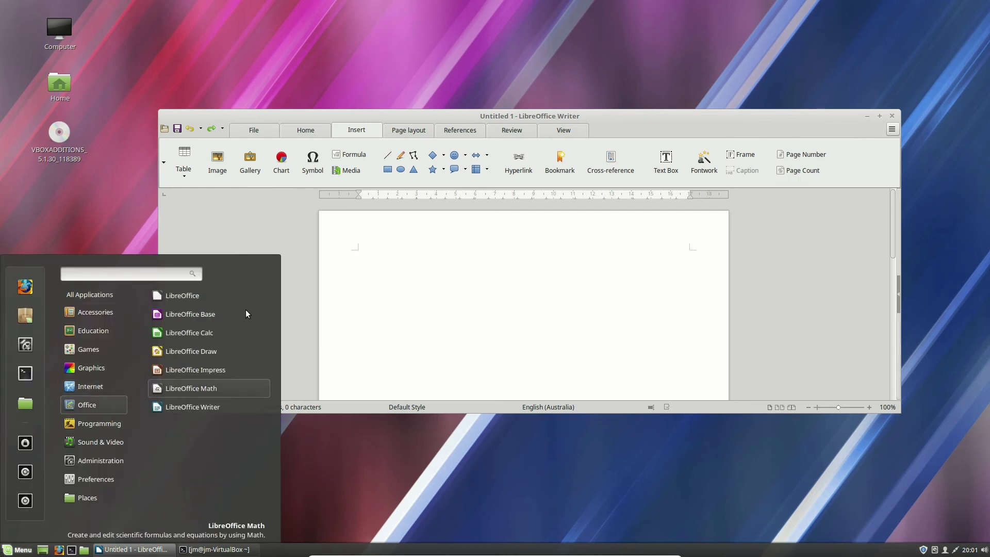
Launch LibreOffice Writer from the Office menu and check its View and Review tabs.
left_click(205, 407)
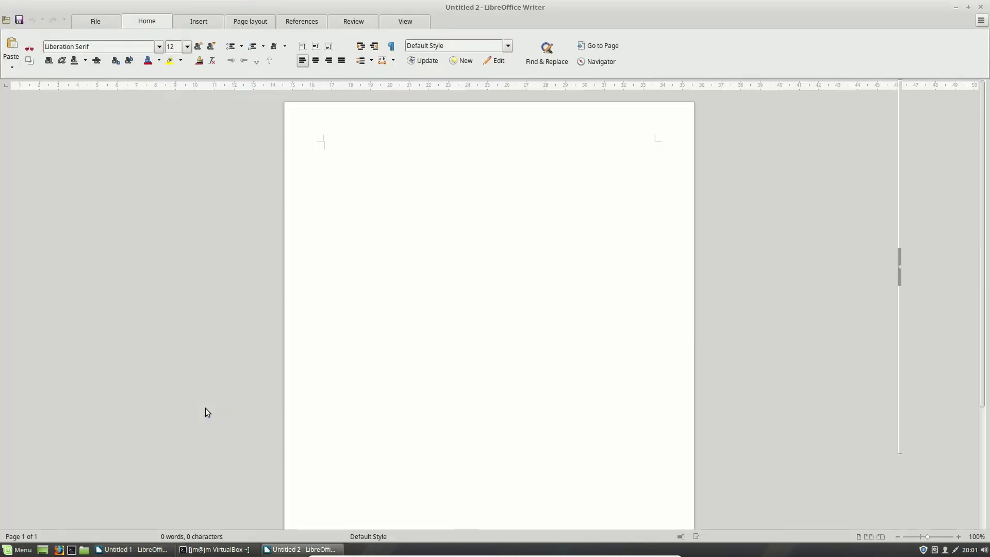
left_click(410, 23)
left_click(360, 25)
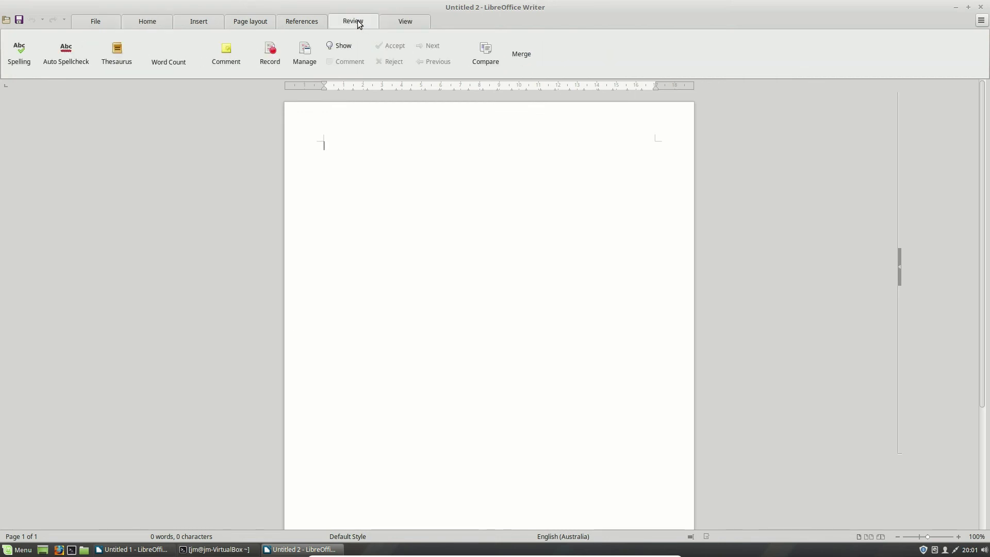